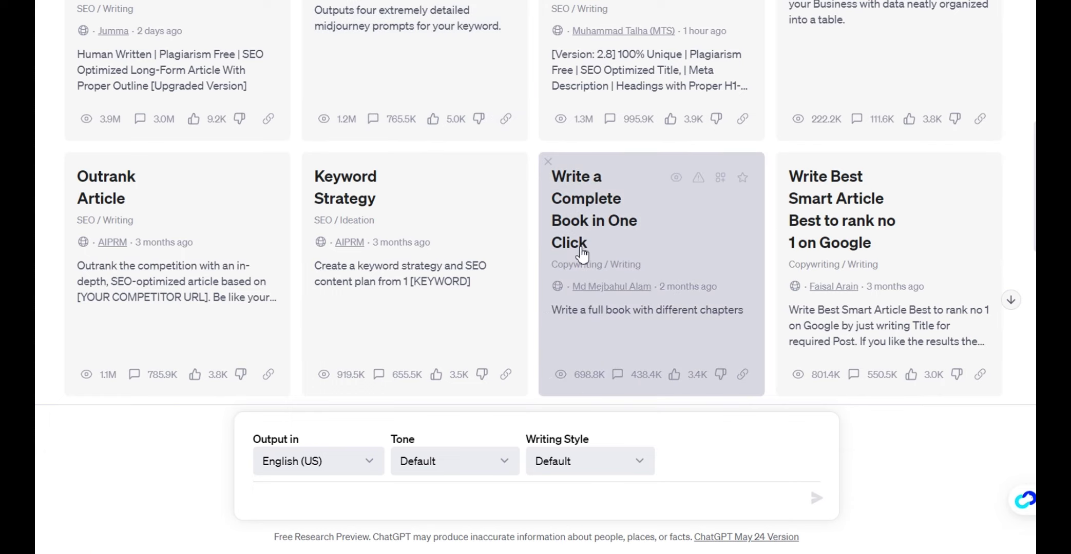
Run the "Write a Complete Book in One Click" template with the prompt "A compelet book for a kids that tells about a confident and teamwork"
left_click(593, 267)
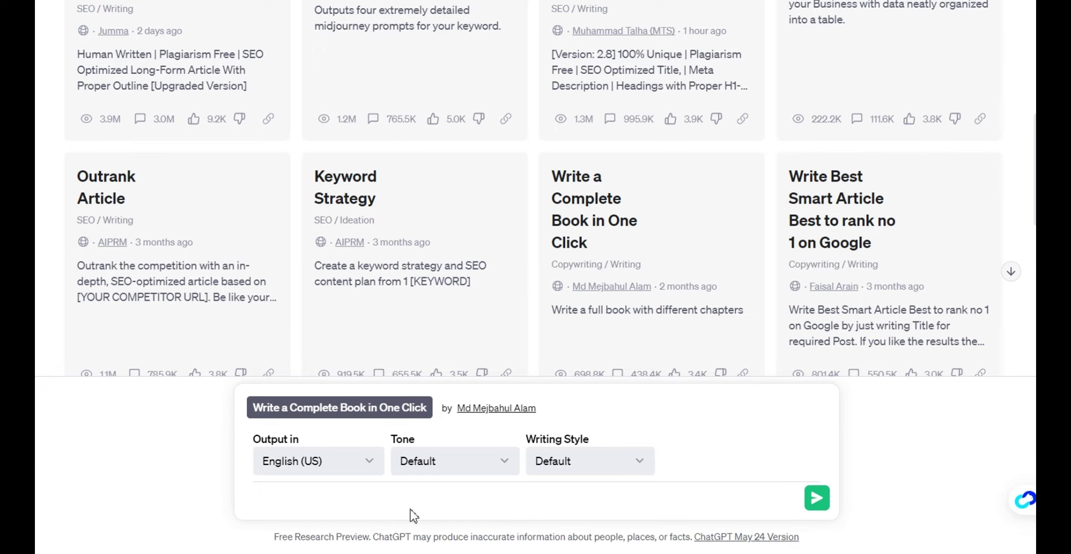
type("A compelet book ")
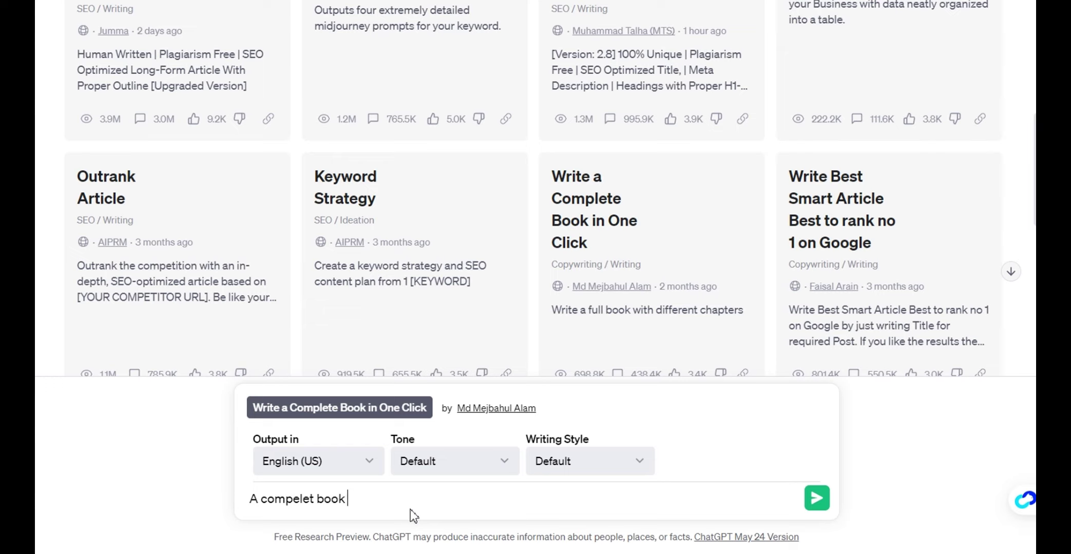
type("for a kids that telles")
key("BackSpace")
key("BackSpace")
key("BackSpace")
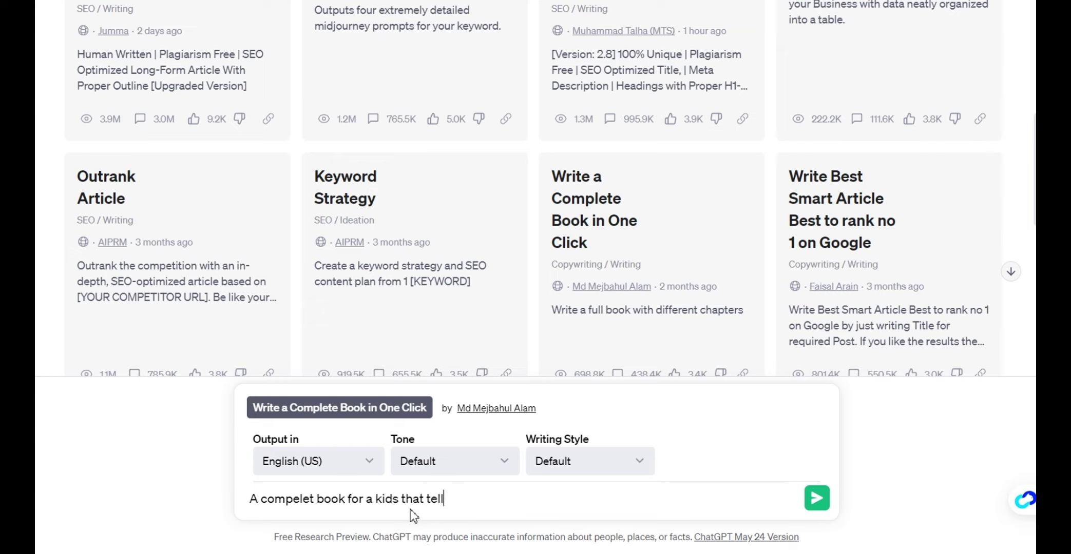
type("ls about a confident")
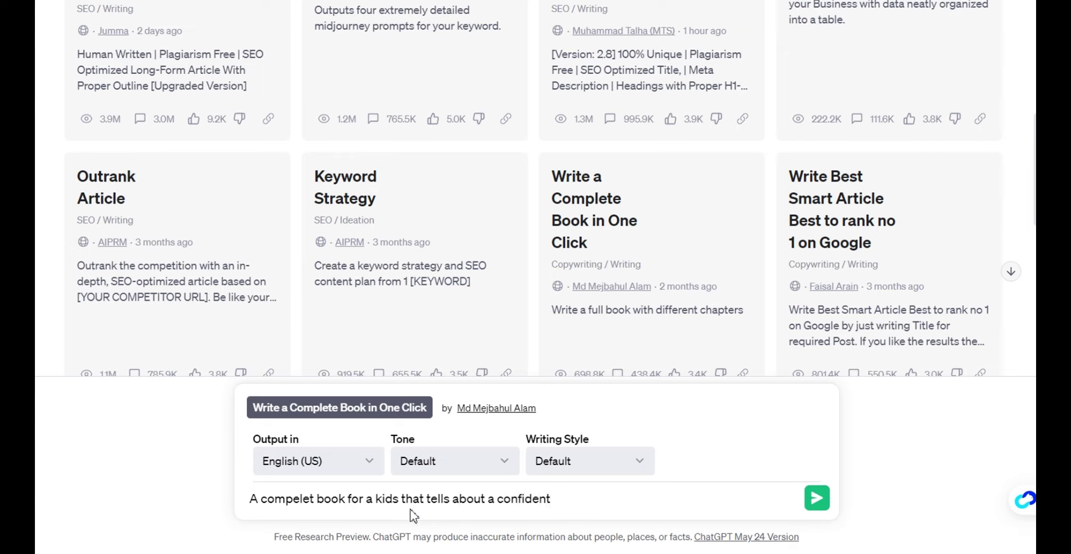
type(" and teamwork")
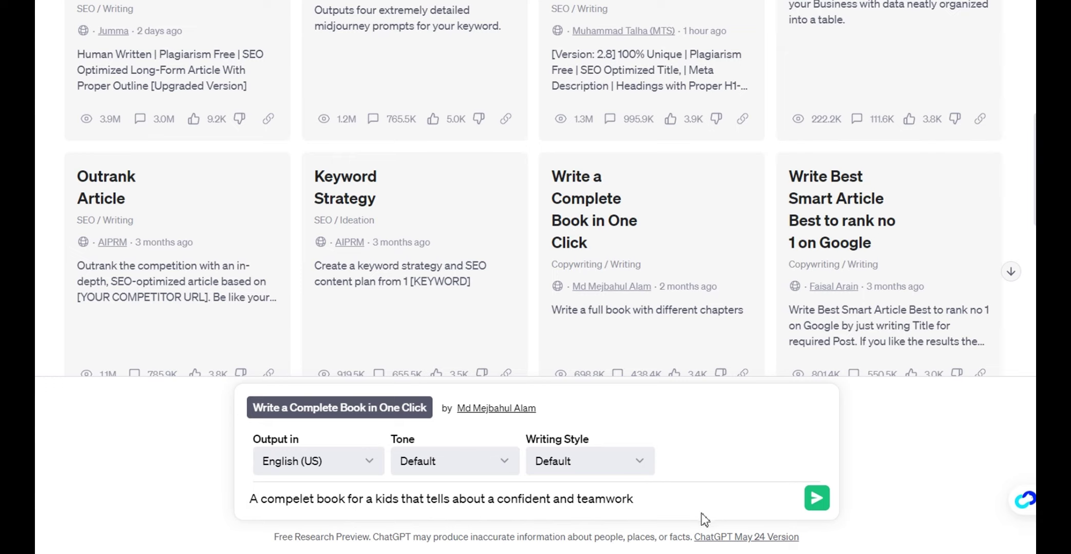
left_click(817, 497)
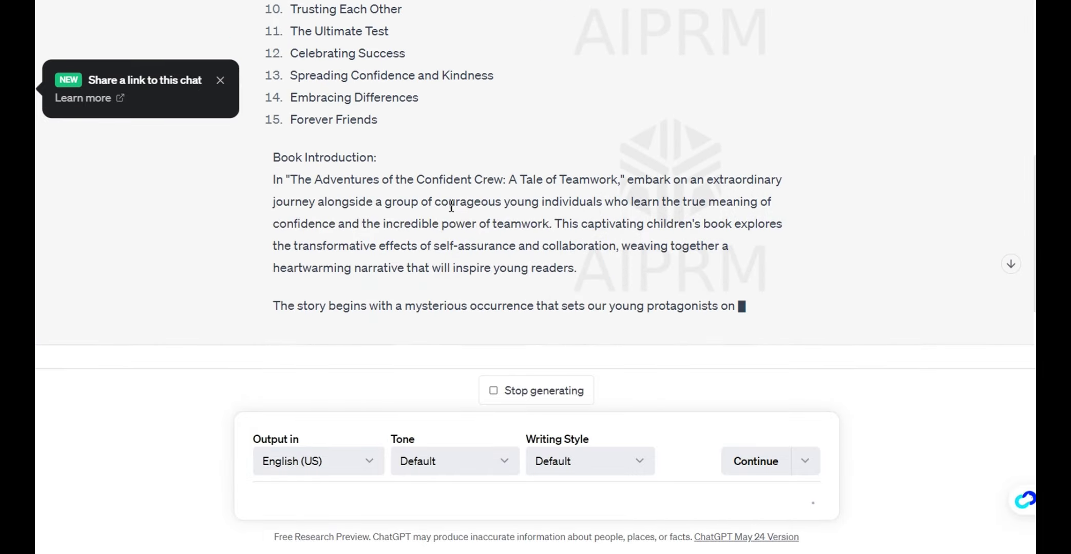
Read through the generated chapter list, book introduction and Chapter 1 text
scroll(451, 205, "up", 5)
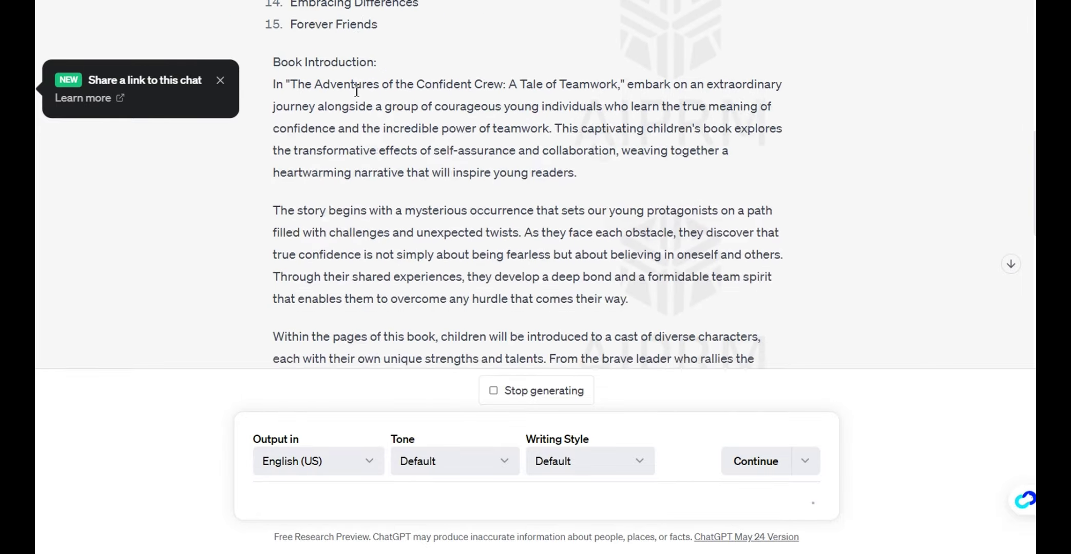
scroll(329, 128, "up", 5)
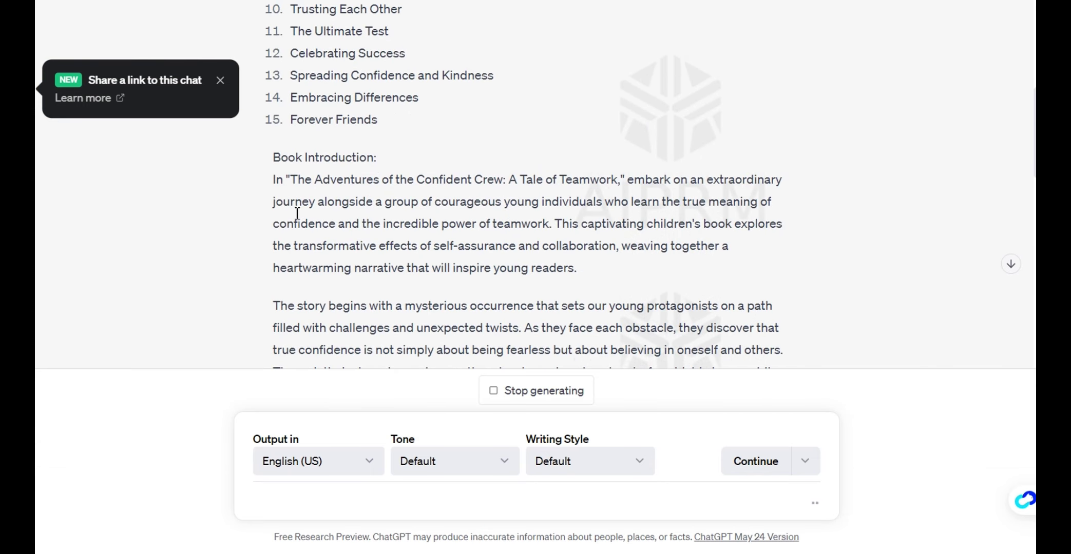
scroll(612, 177, "down", 3)
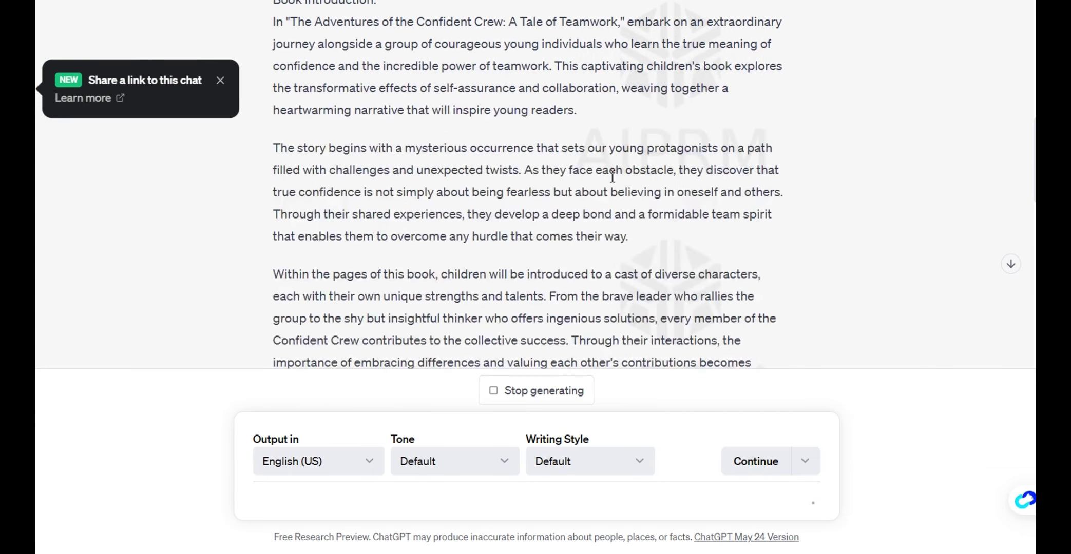
scroll(611, 177, "up", 3)
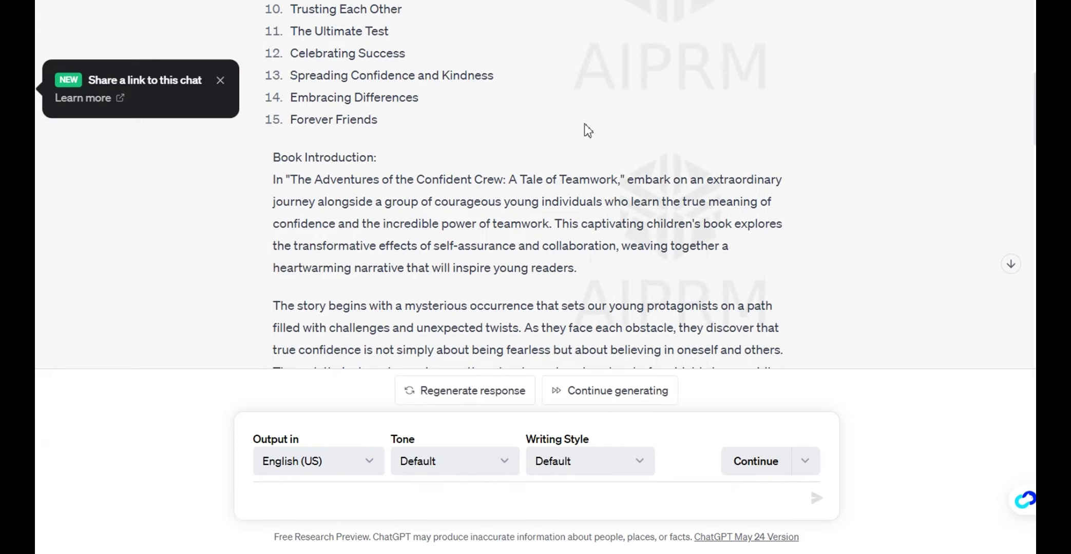
scroll(584, 126, "down", 10)
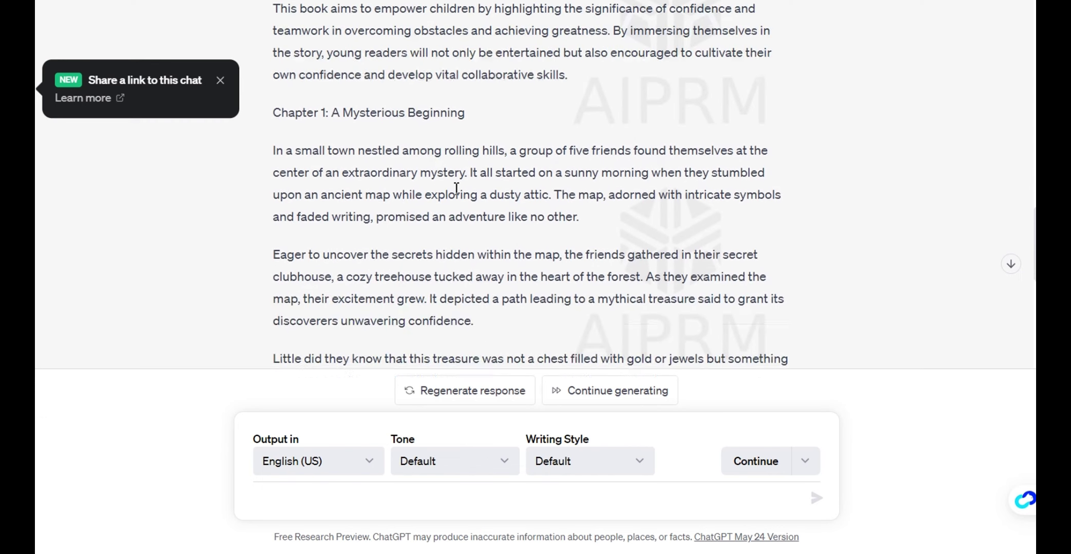
scroll(348, 189, "up", 1)
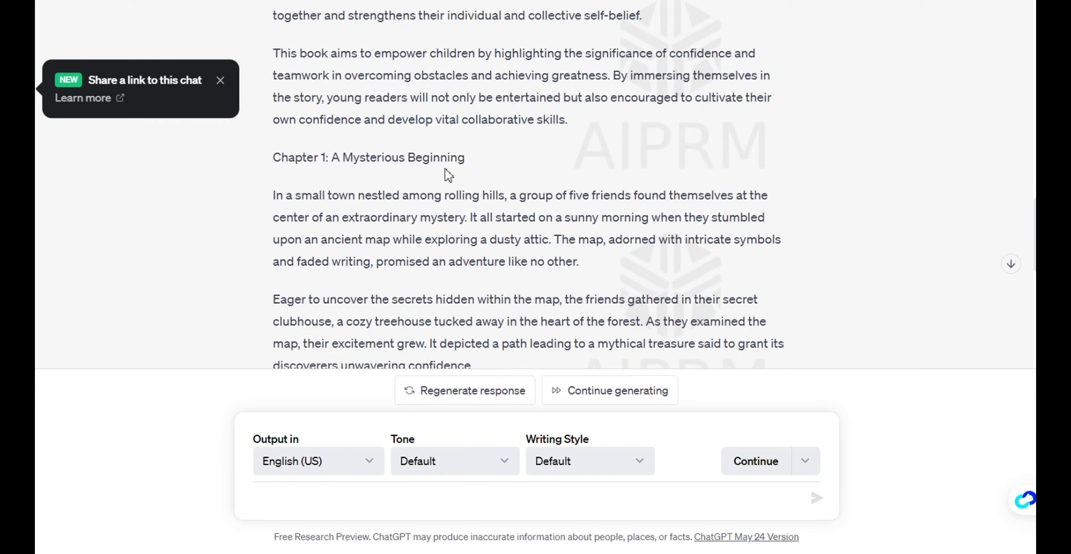
scroll(443, 177, "down", 5)
scroll(440, 181, "down", 5)
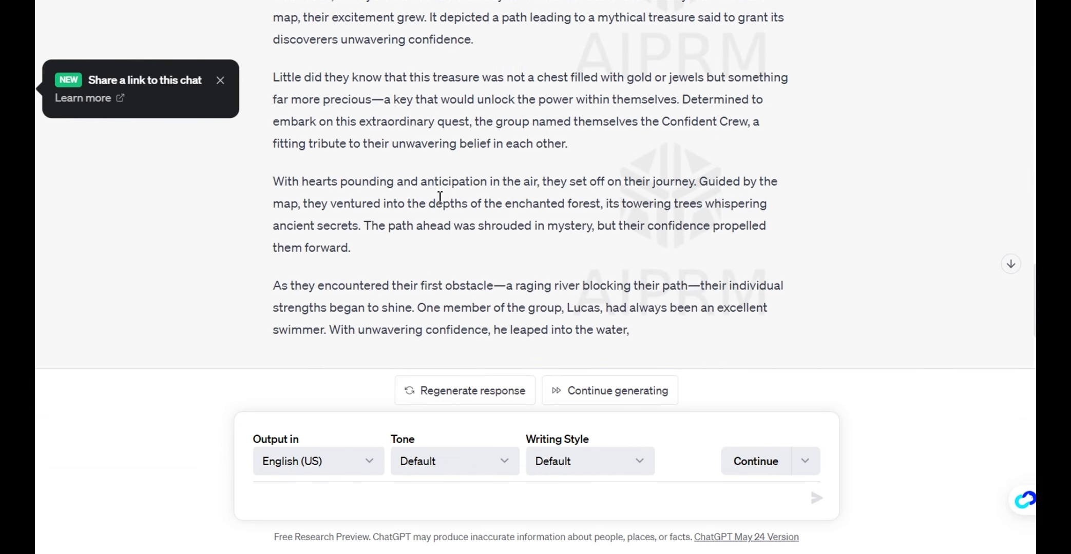
scroll(437, 201, "up", 6)
scroll(450, 220, "down", 6)
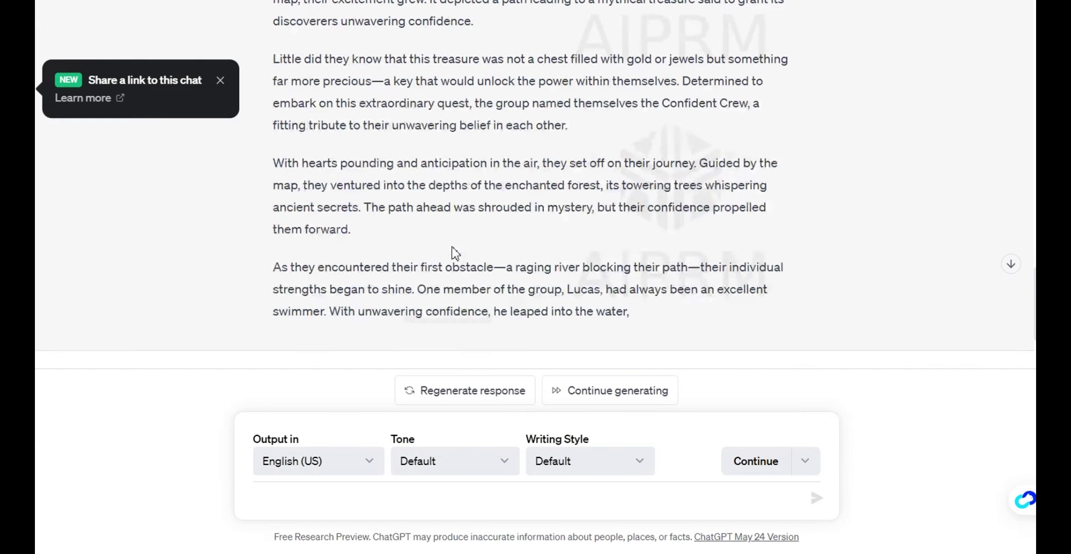
Send the follow-up message "give me a complete content of all chapter"
left_click(383, 508)
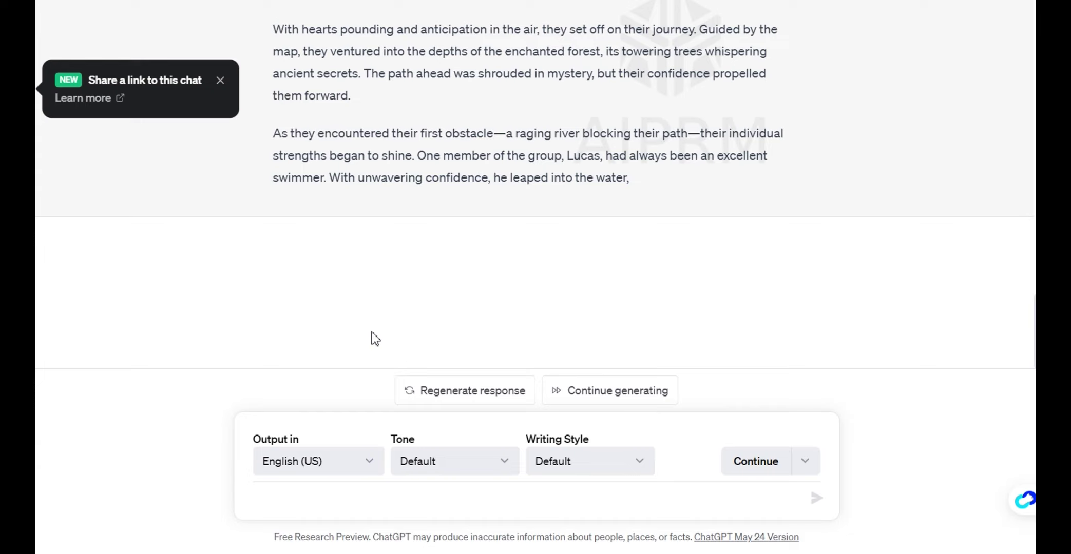
type("gi")
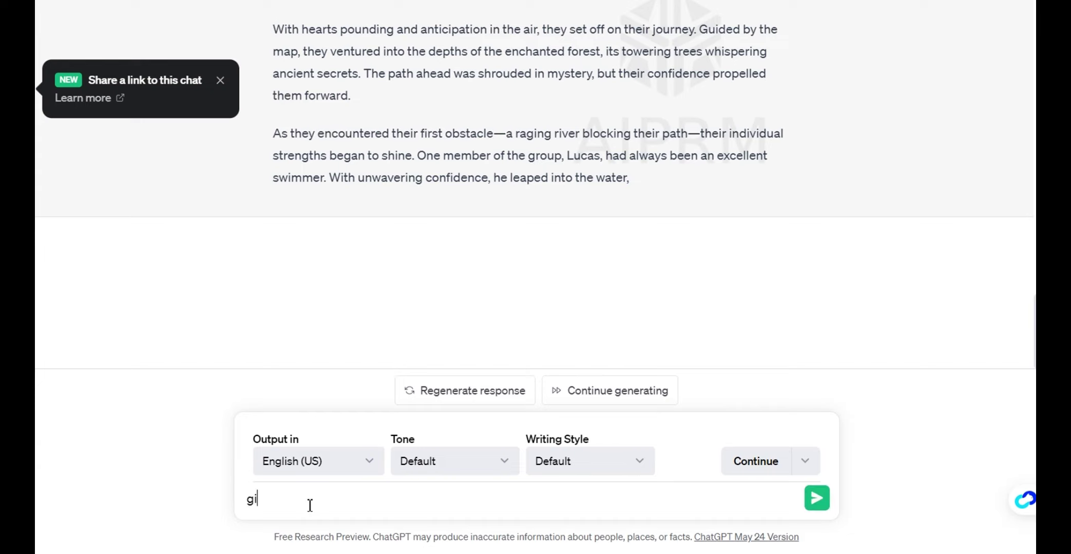
type("ve me a complete co")
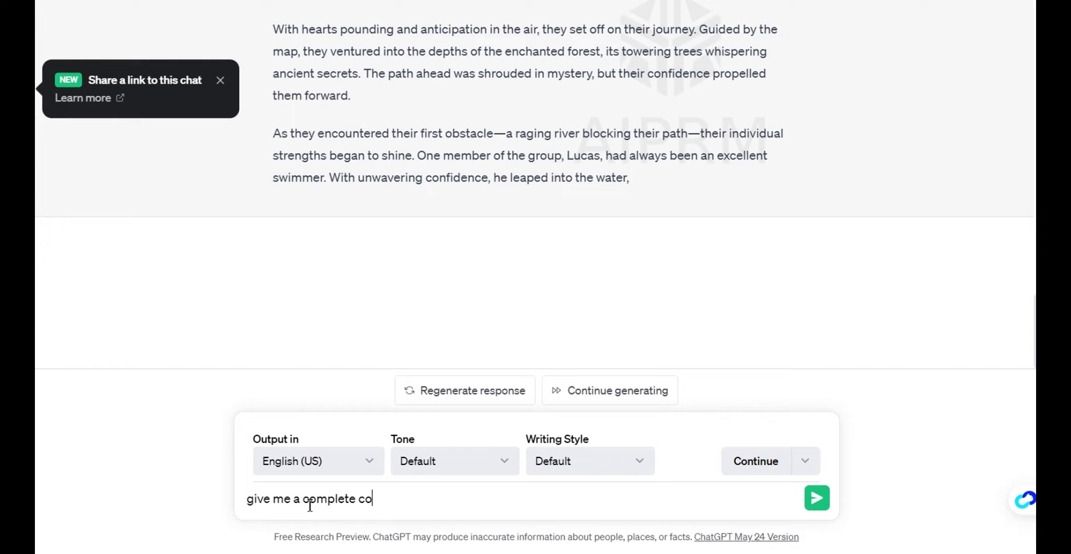
type("ntent of all chapter")
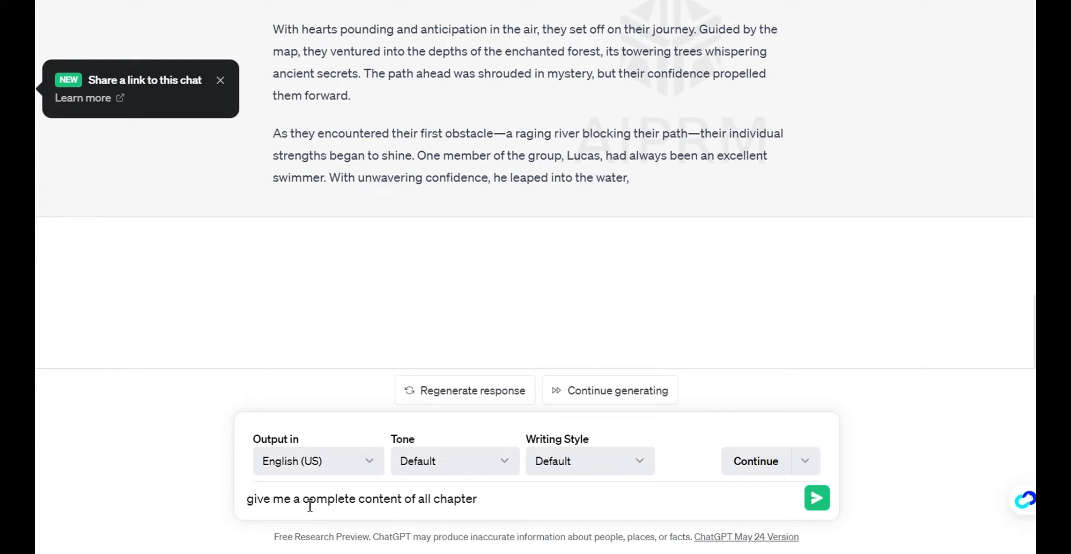
key("Return")
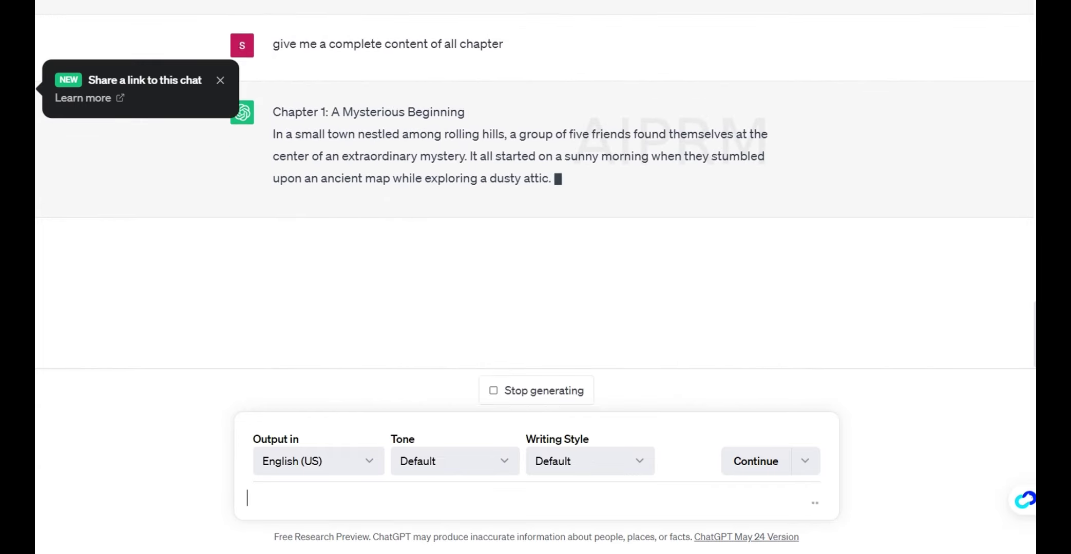
Examine the newly generated chapter contents and compare them with the chapter list in the first response
scroll(386, 164, "up", 10)
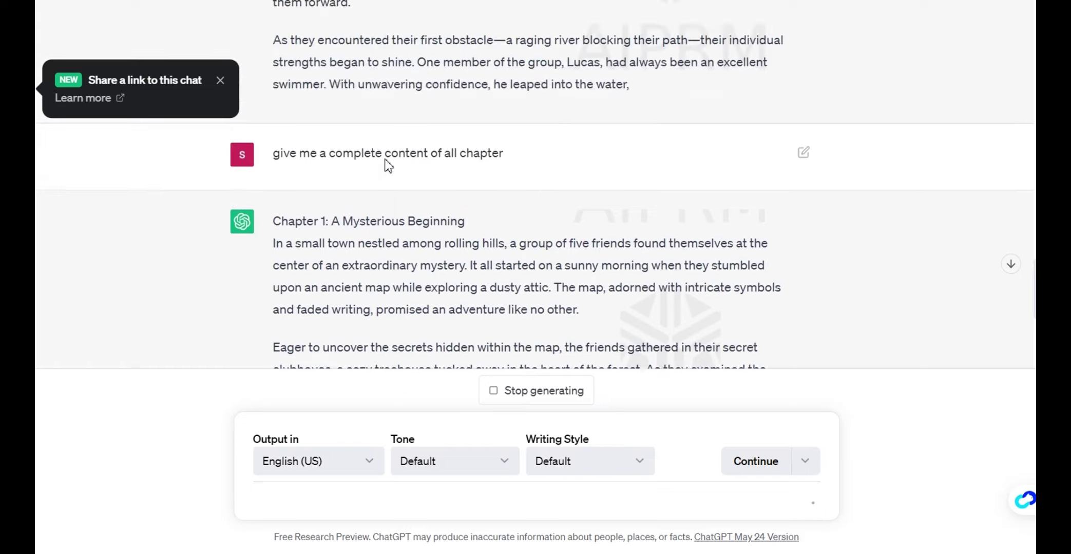
scroll(390, 136, "up", 5)
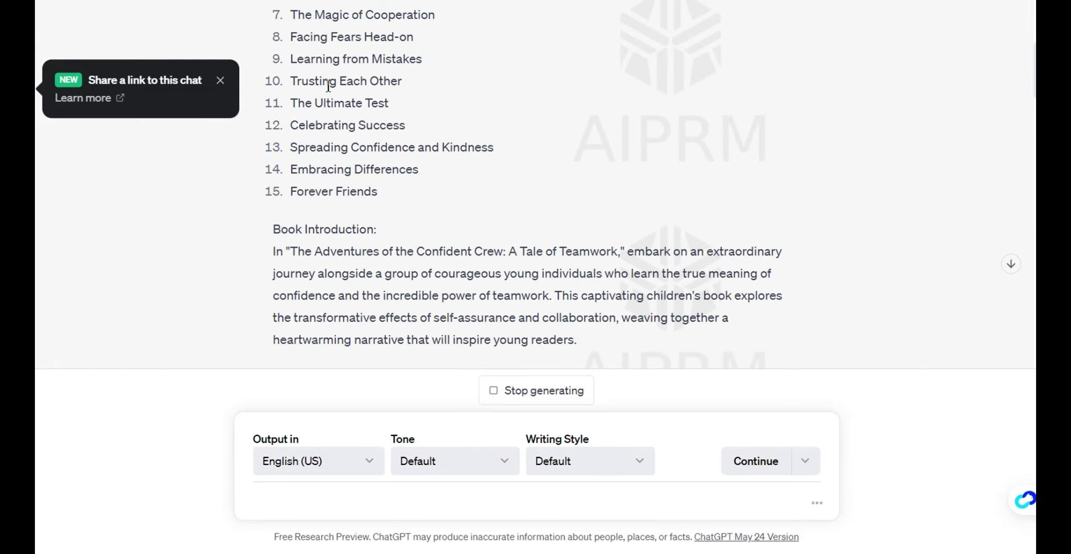
scroll(373, 88, "down", 12)
scroll(384, 69, "down", 13)
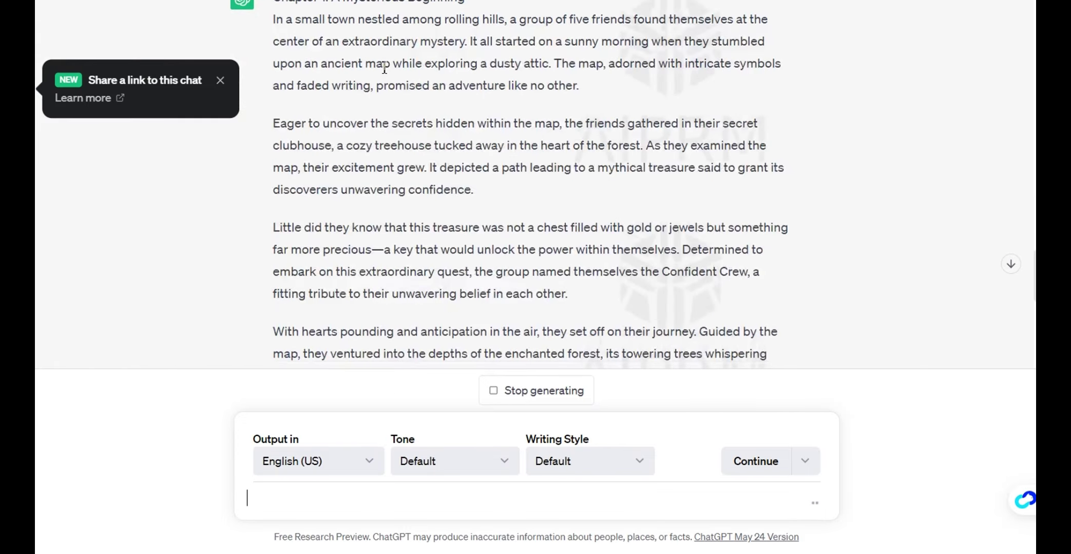
scroll(333, 222, "up", 5)
scroll(334, 222, "down", 9)
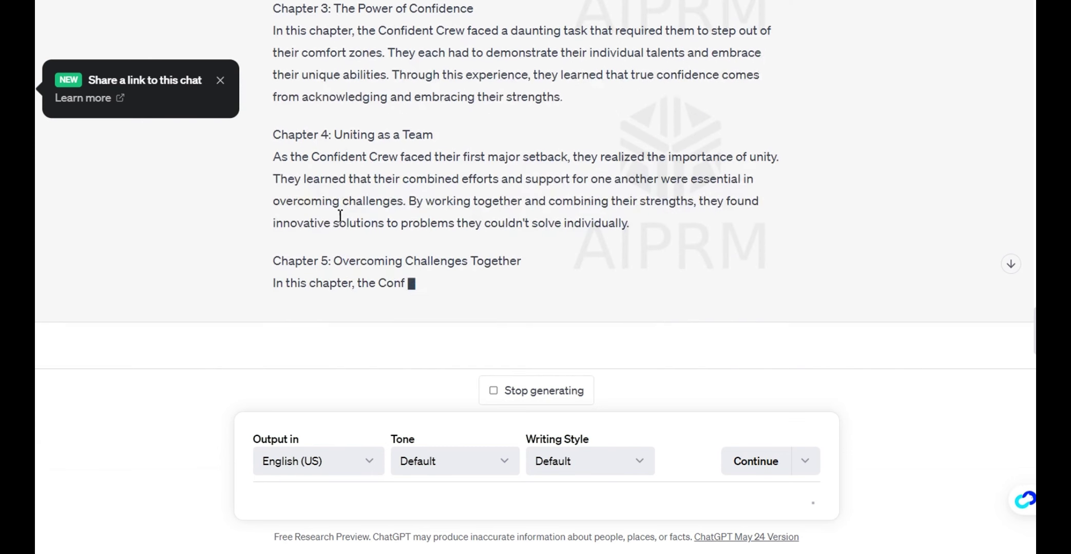
scroll(248, 177, "up", 2)
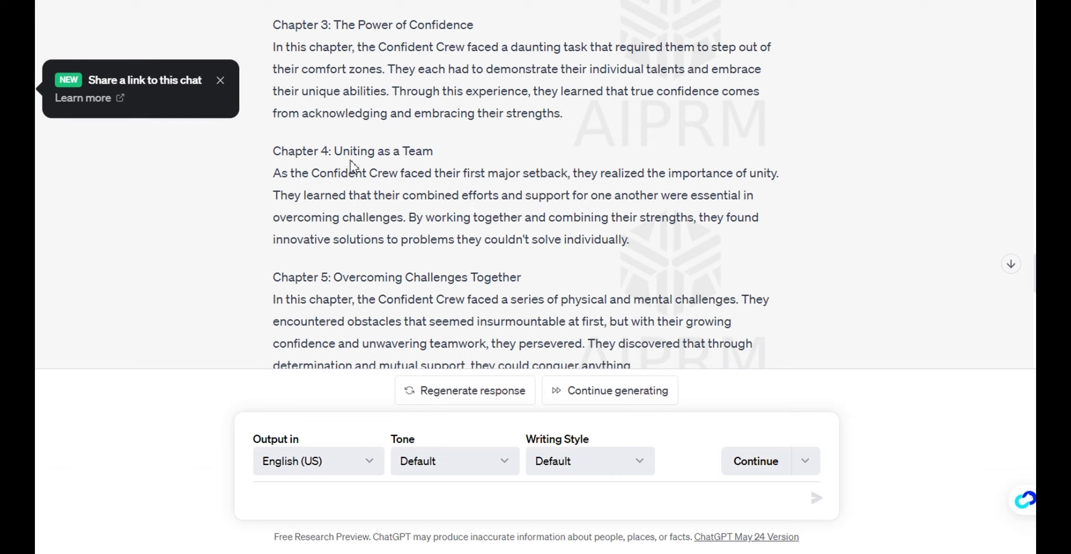
scroll(353, 163, "down", 15)
scroll(353, 162, "up", 20)
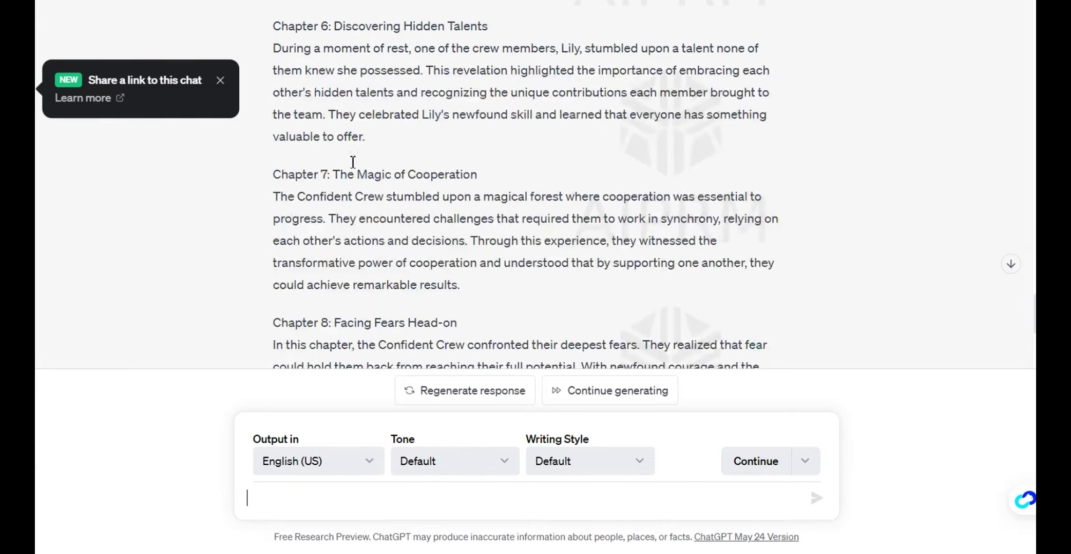
scroll(352, 157, "up", 5)
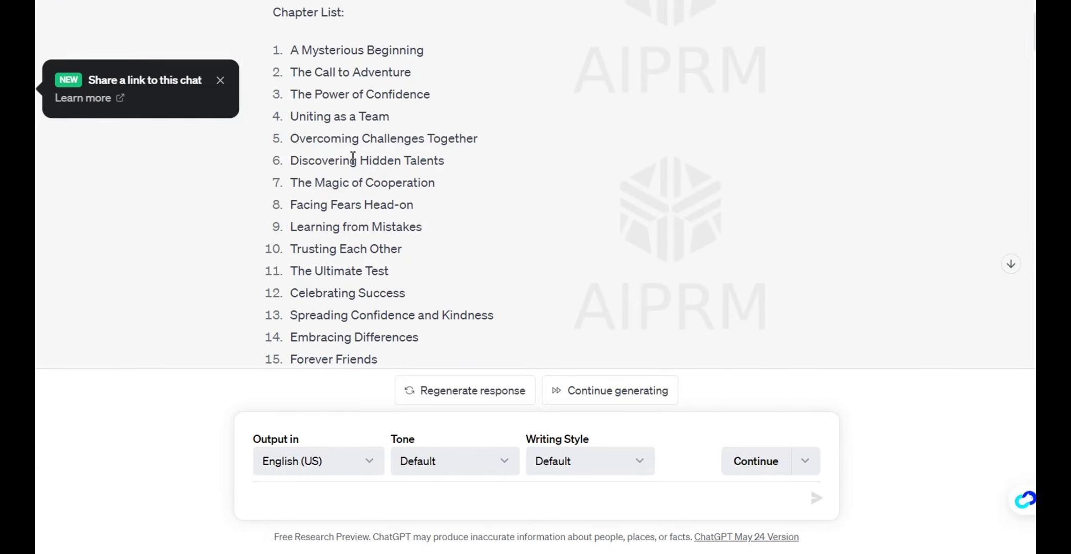
scroll(353, 157, "down", 12)
scroll(353, 157, "down", 2)
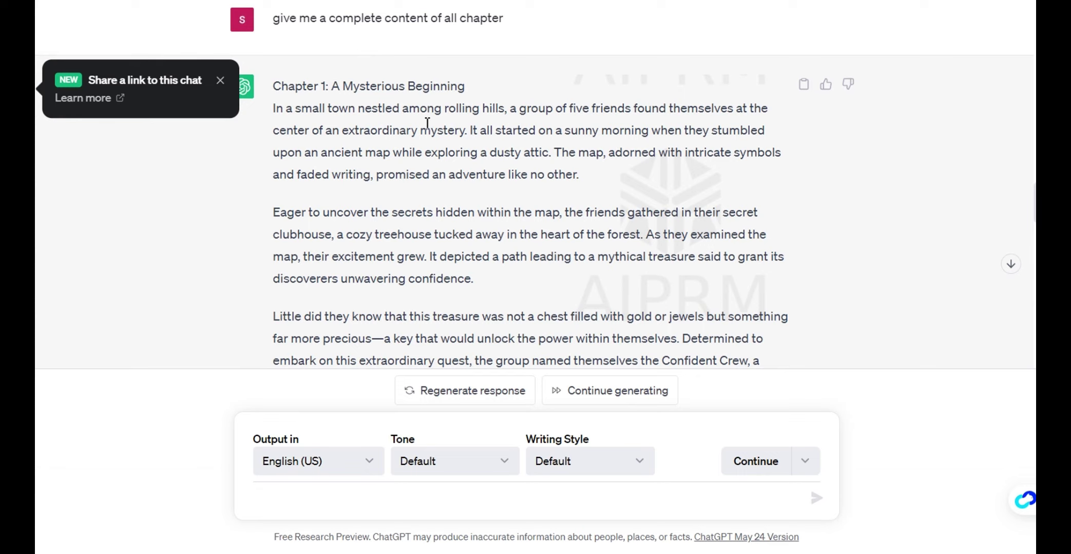
Dismiss the "Share a link to this chat" notice while viewing the full-chapter response
scroll(360, 118, "down", 5)
scroll(359, 118, "up", 5)
left_click(220, 81)
scroll(663, 160, "up", 3)
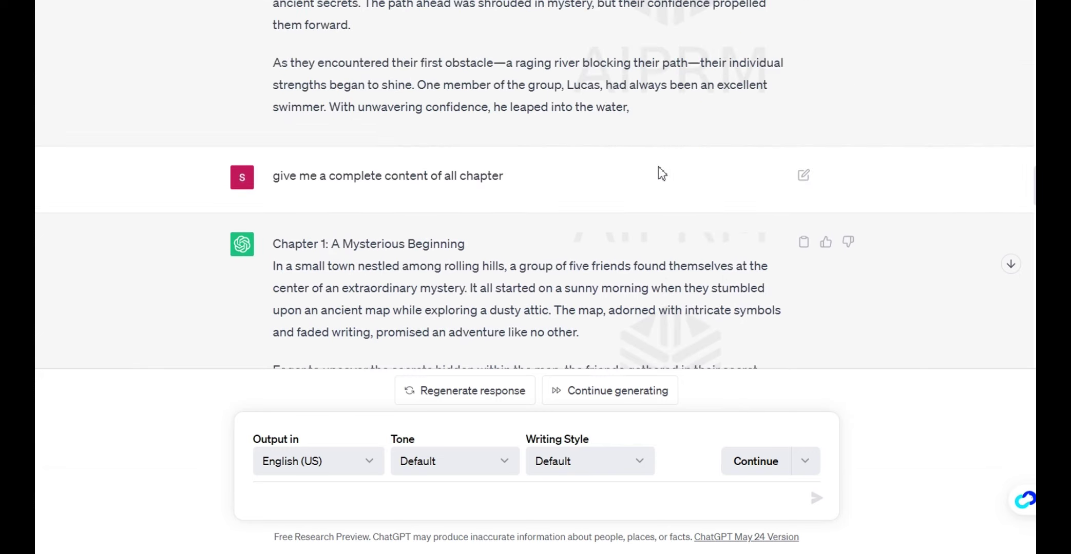
scroll(660, 172, "down", 5)
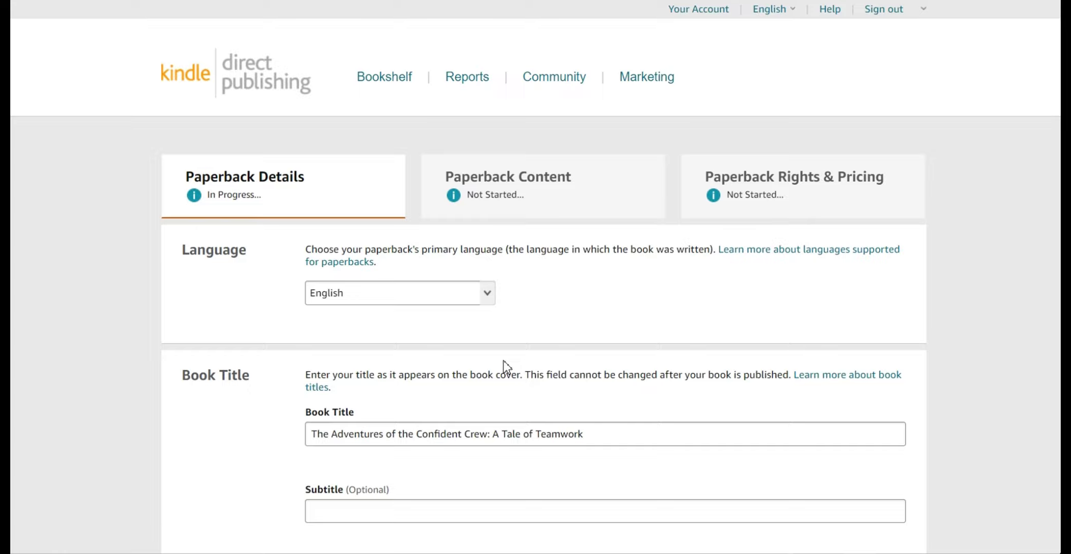
Review the Kindle Direct Publishing paperback details from language to contributors, checking the book title against the title and description in the ChatGPT conversation
scroll(490, 339, "down", 3)
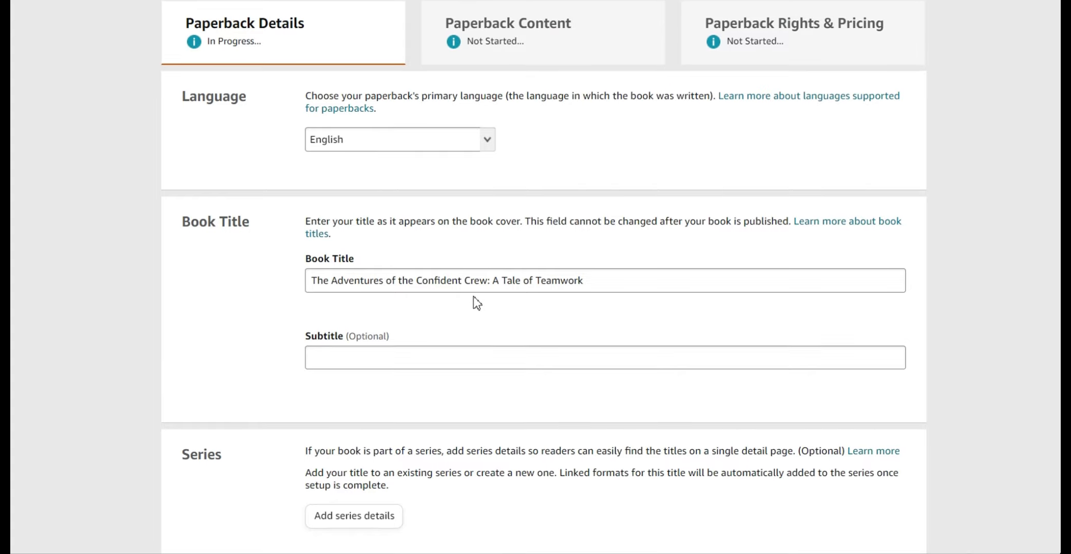
scroll(475, 301, "up", 3)
scroll(379, 314, "down", 1)
scroll(258, 298, "down", 3)
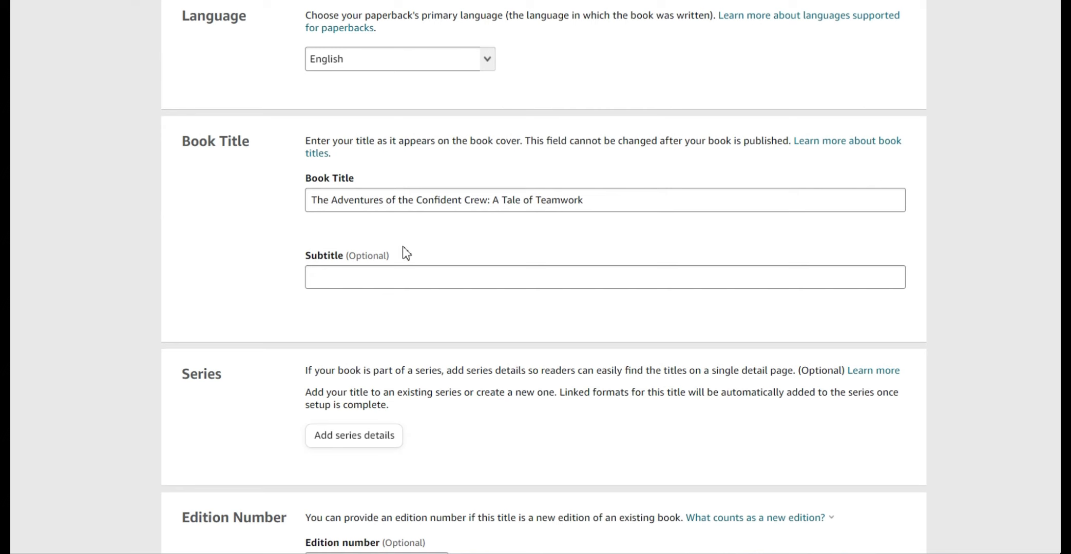
key("alt+Tab")
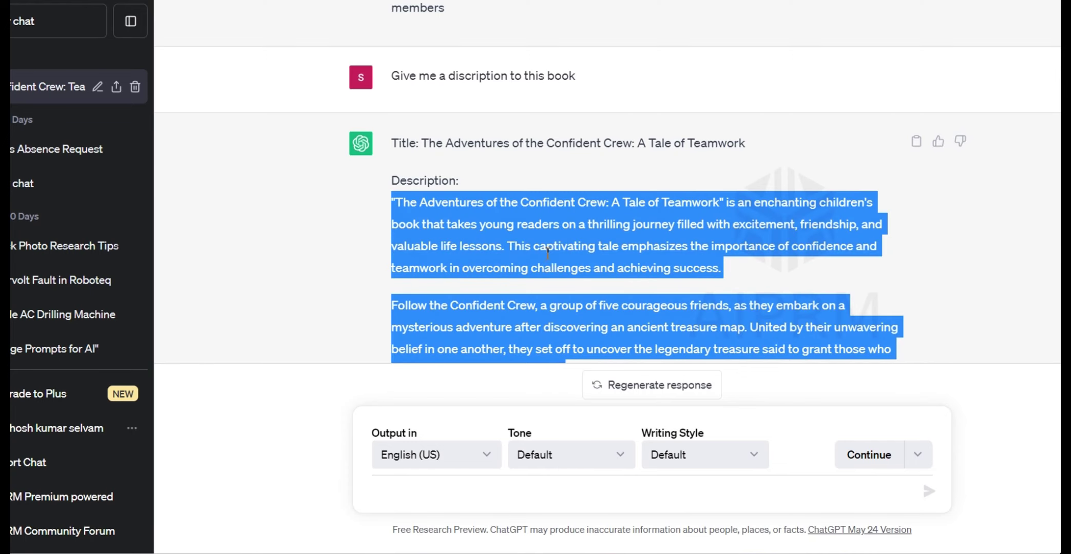
scroll(532, 277, "up", 1)
triple_click(528, 277)
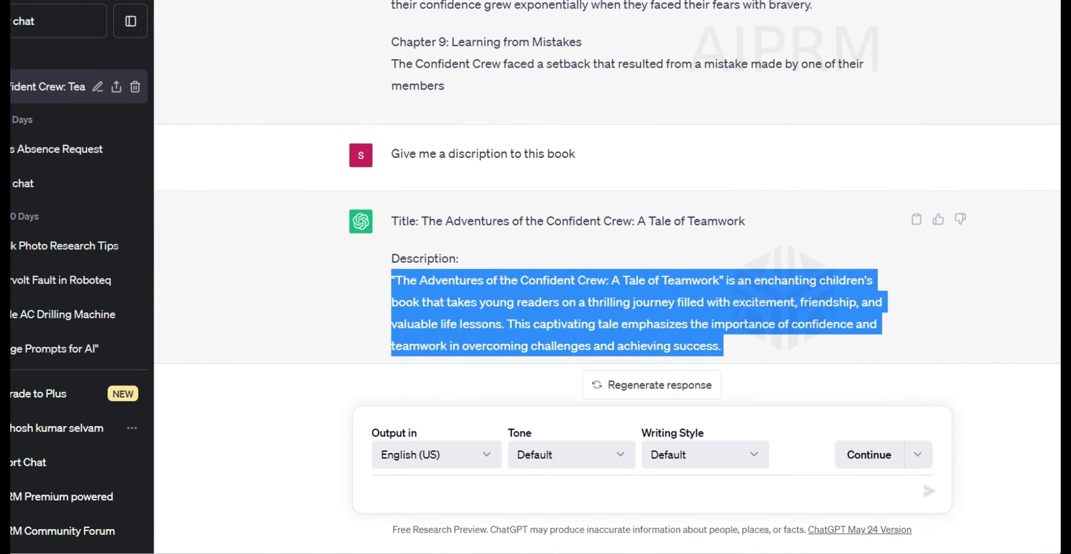
key("alt+Tab")
scroll(365, 241, "down", 5)
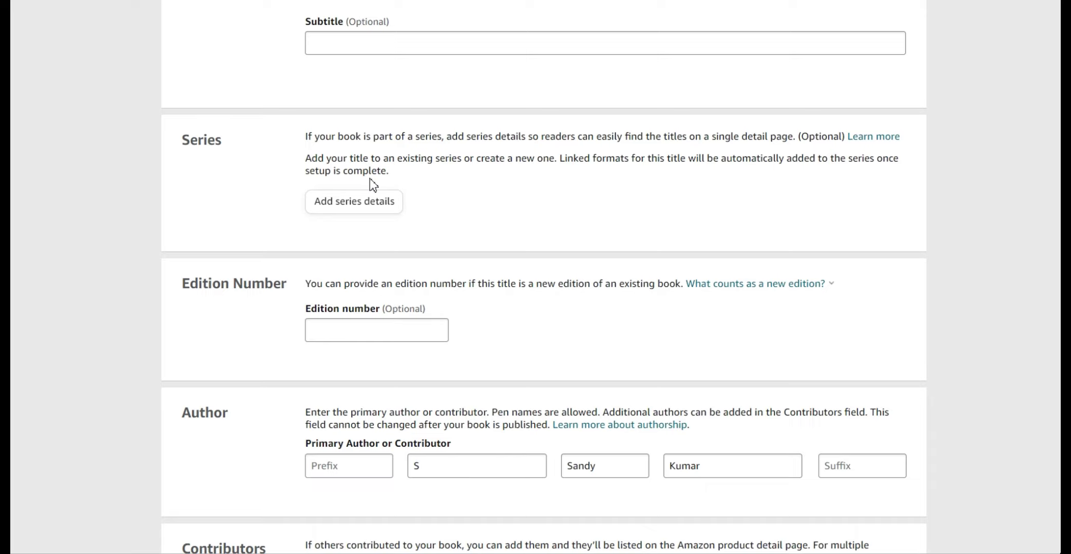
scroll(380, 195, "down", 3)
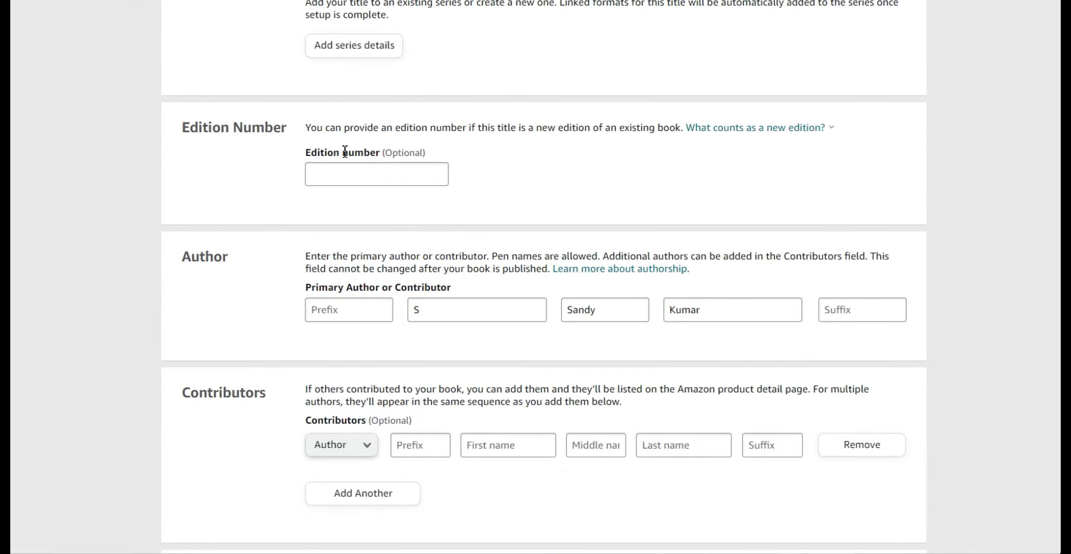
Review the paperback's edition number, author, contributors and full description text on the Kindle Direct Publishing details page
scroll(401, 156, "down", 3)
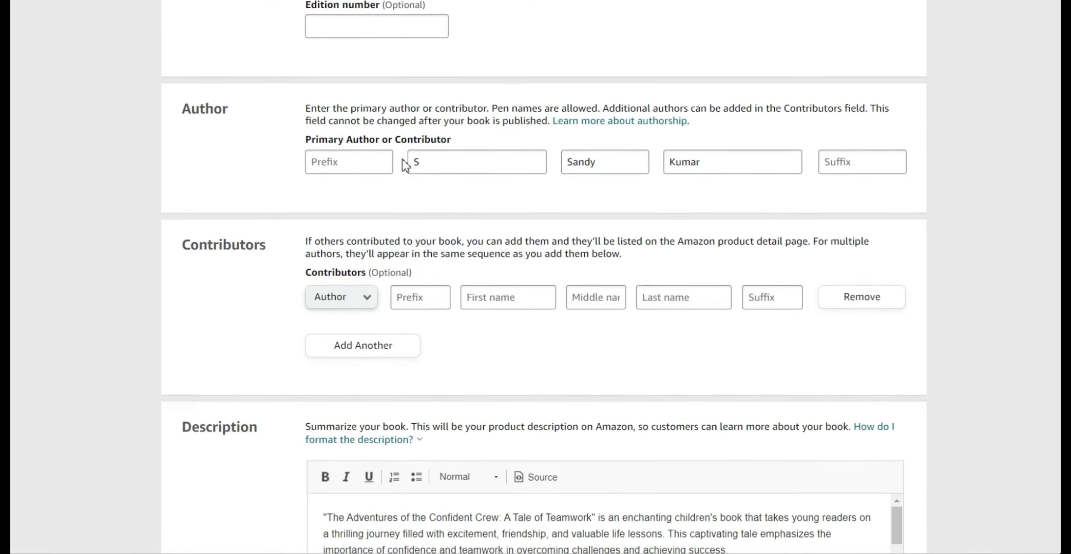
scroll(610, 308, "down", 3)
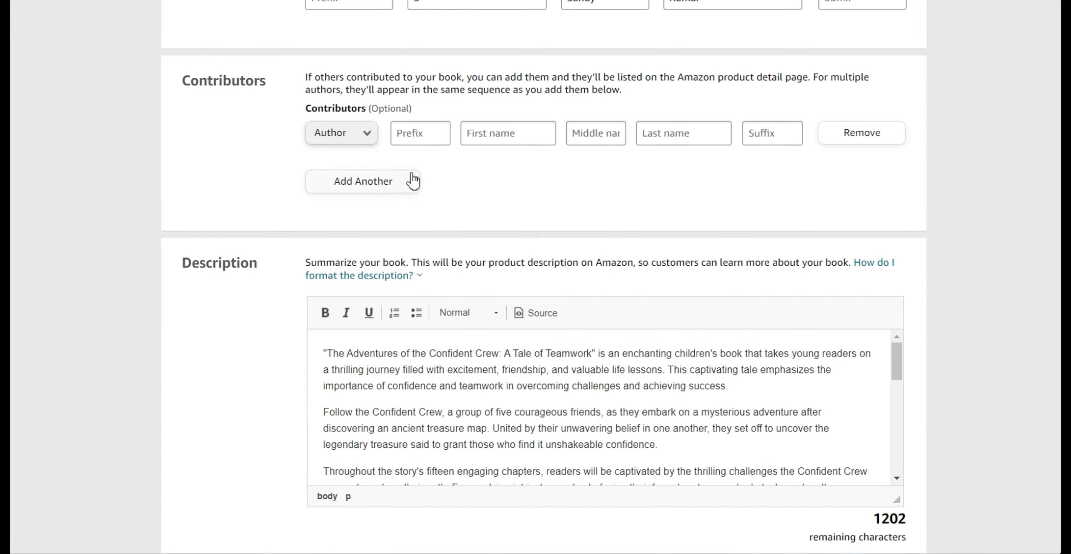
scroll(340, 154, "down", 2)
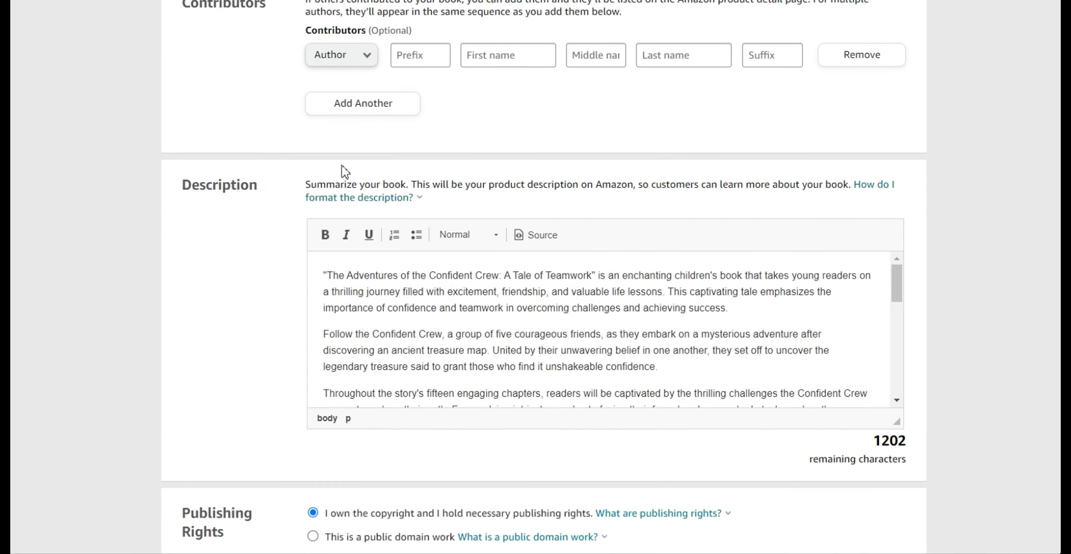
scroll(385, 231, "down", 3)
scroll(411, 203, "down", 2)
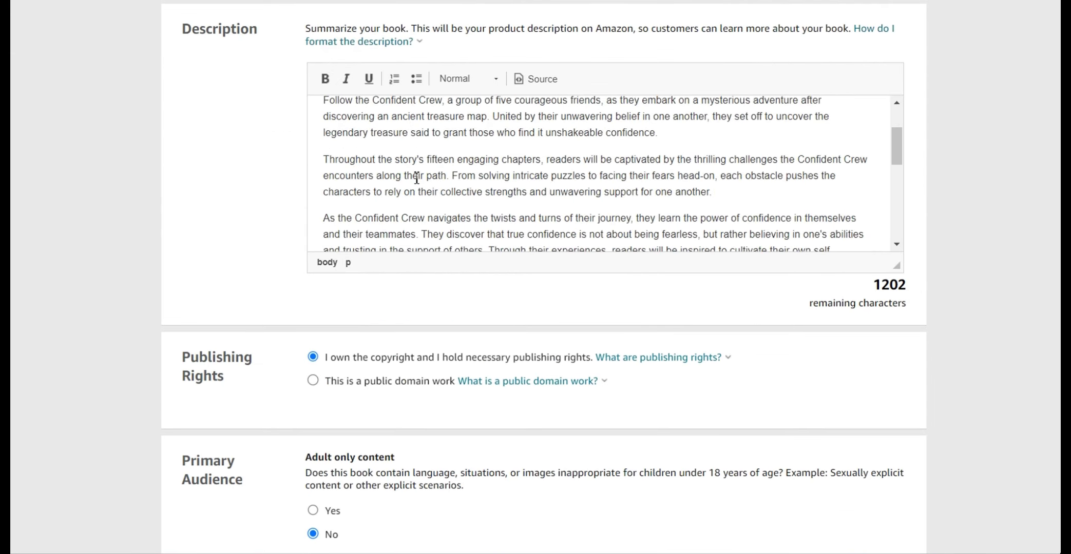
scroll(415, 177, "up", 2)
scroll(416, 178, "down", 10)
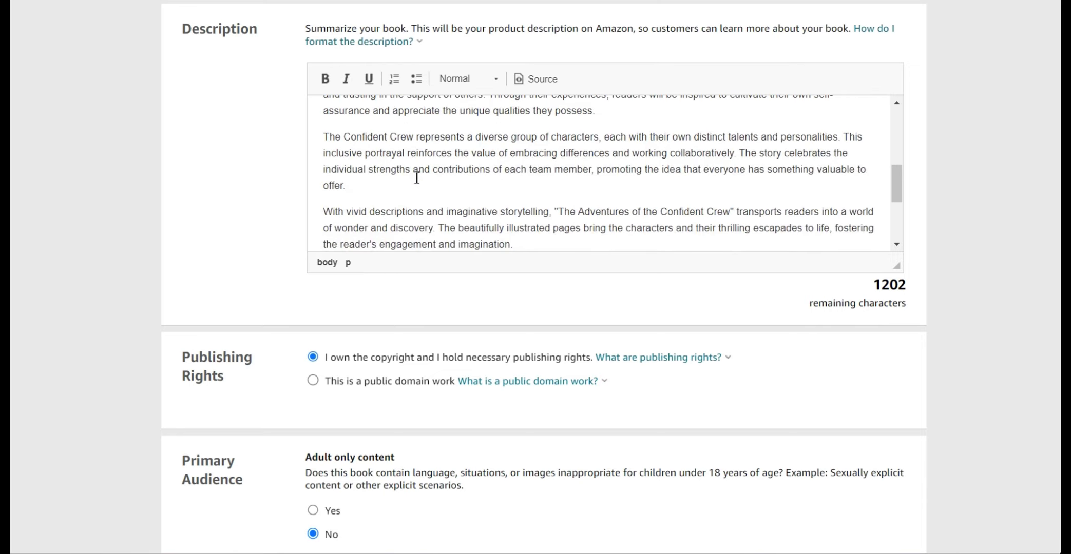
scroll(443, 152, "up", 5)
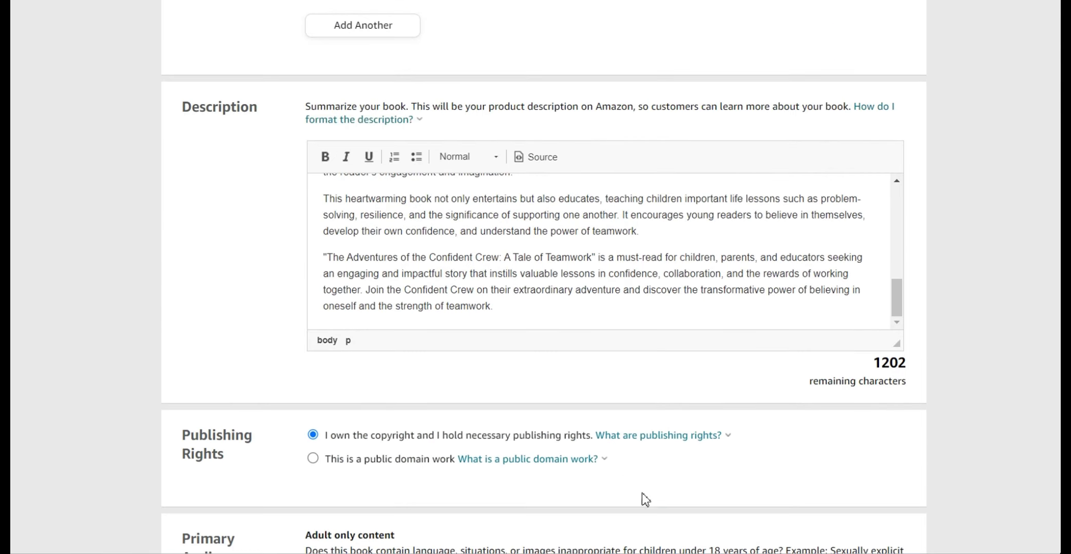
Switch to the ChatGPT conversation and check the generated book description under the "Give me a discription to this book" request
left_click(731, 552)
scroll(452, 111, "down", 5)
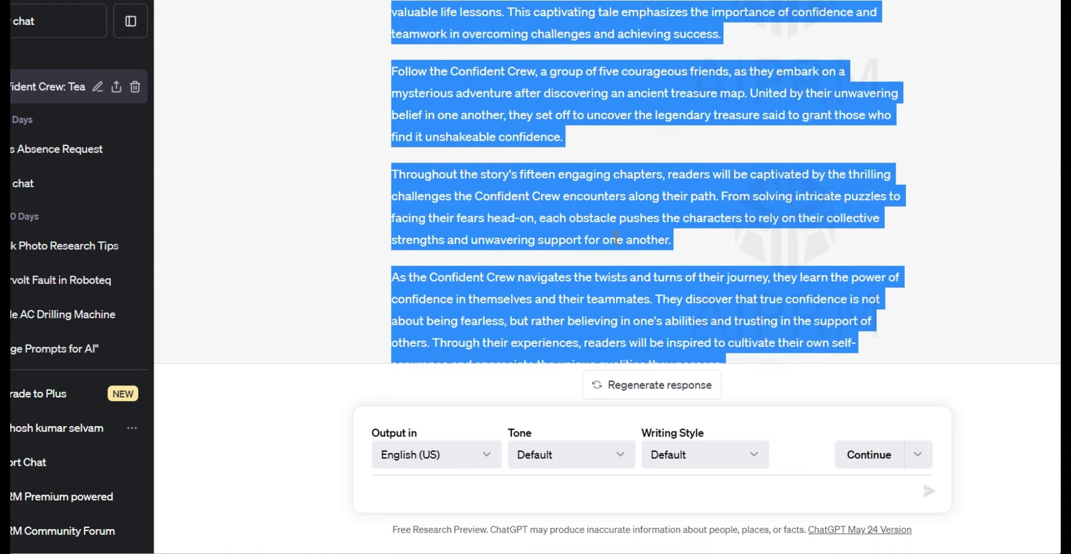
scroll(452, 110, "up", 5)
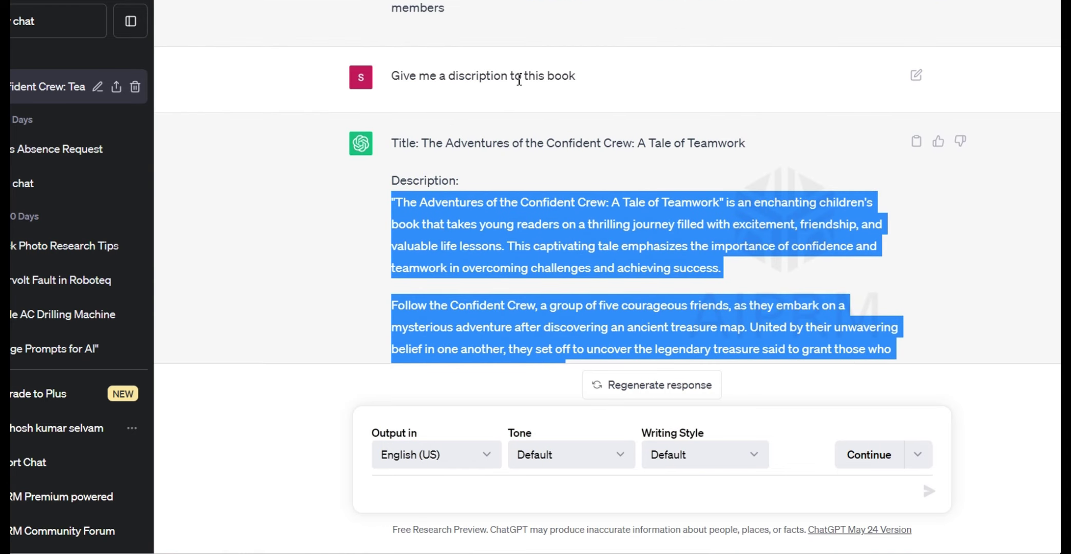
scroll(468, 143, "down", 15)
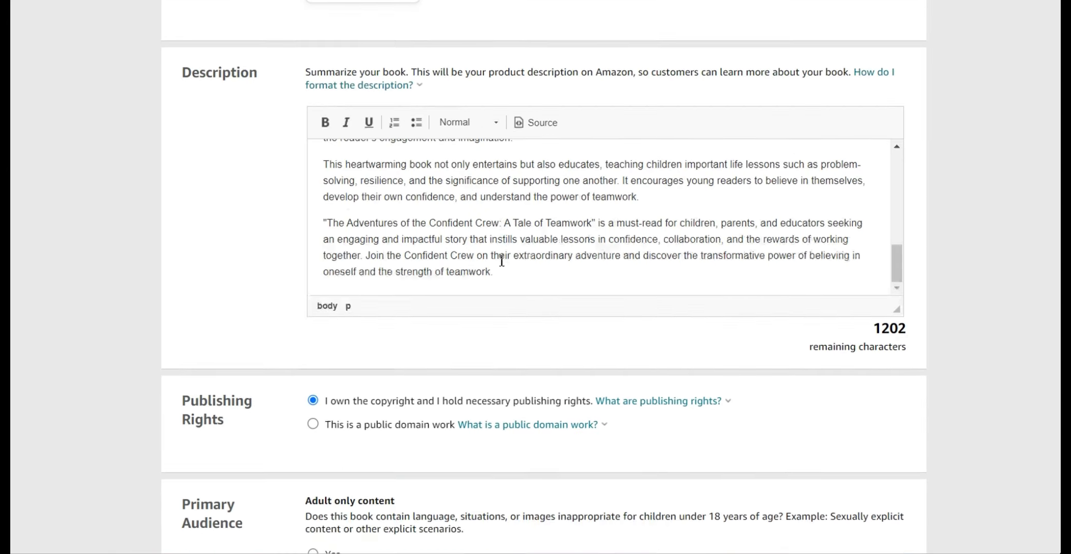
Examine the paperback's publishing rights, primary audience, reading age, marketplace, categories and keywords in Kindle Direct Publishing
scroll(497, 265, "down", 5)
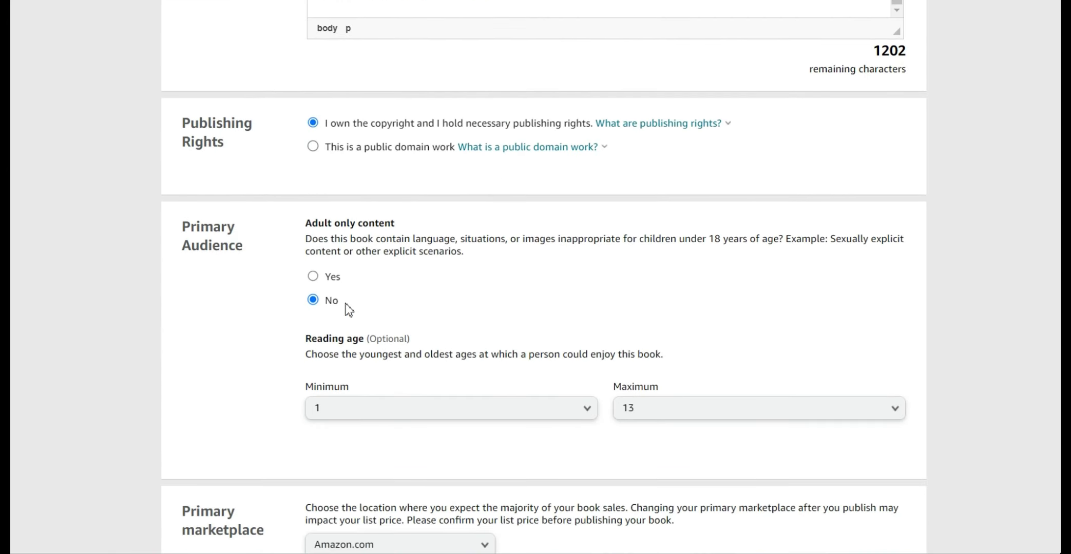
scroll(347, 308, "down", 3)
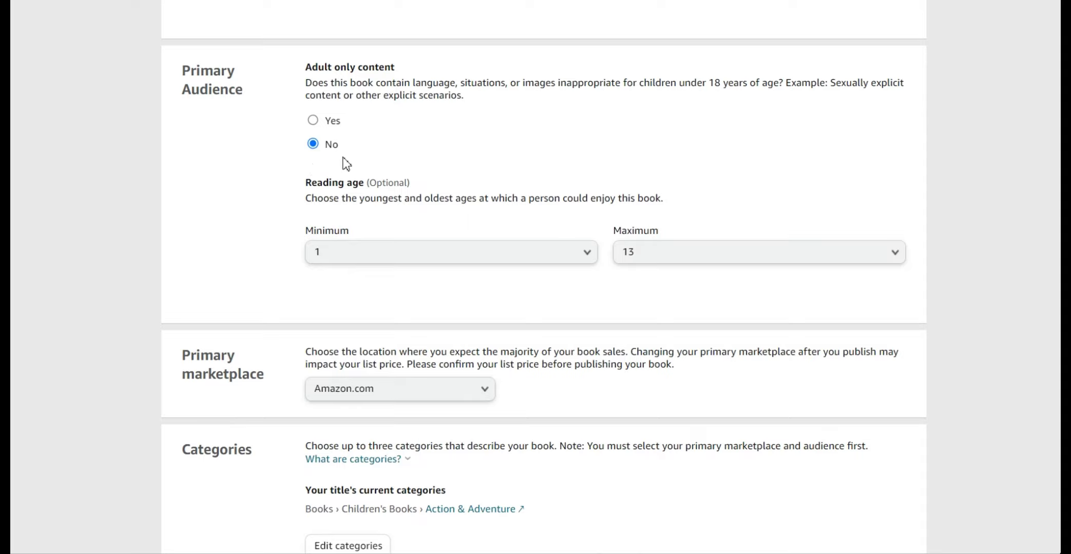
scroll(349, 165, "down", 1)
scroll(360, 179, "up", 1)
scroll(406, 301, "down", 3)
scroll(404, 292, "down", 3)
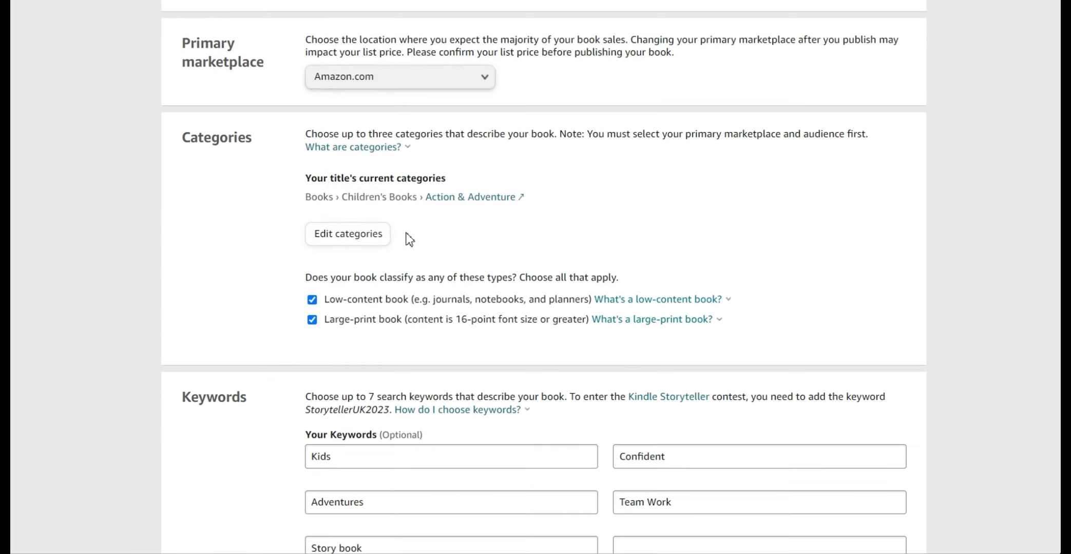
scroll(477, 236, "down", 2)
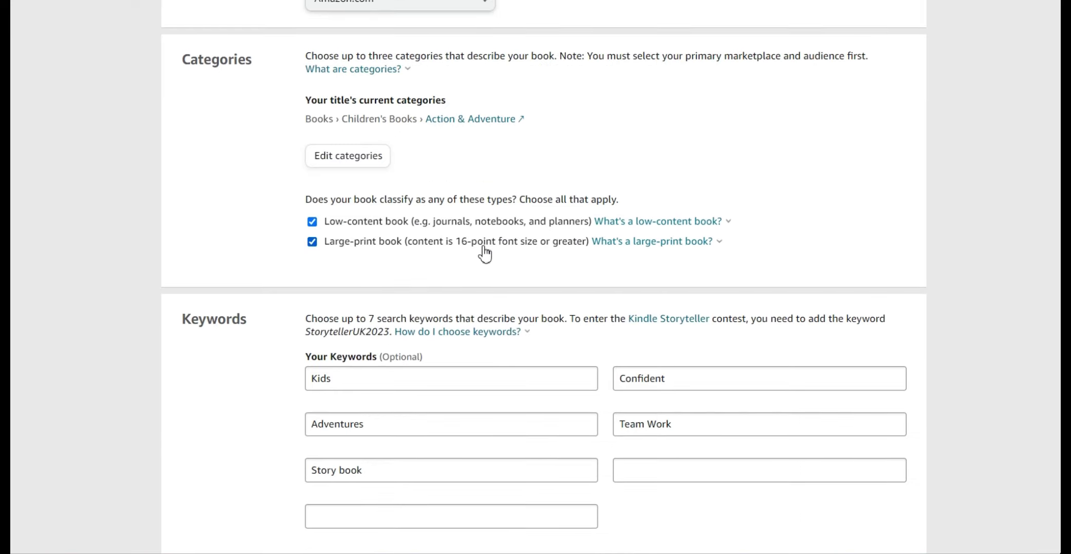
scroll(485, 253, "down", 2)
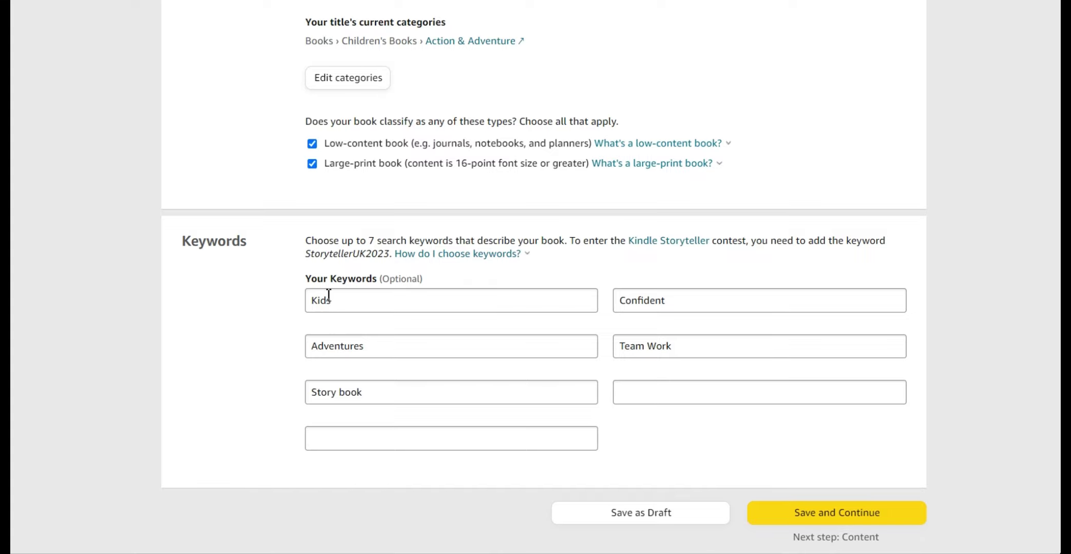
Add the keywords "Friendship Challenges" and "Belief", then save the paperback details and continue to the paperback content
scroll(342, 257, "down", 2)
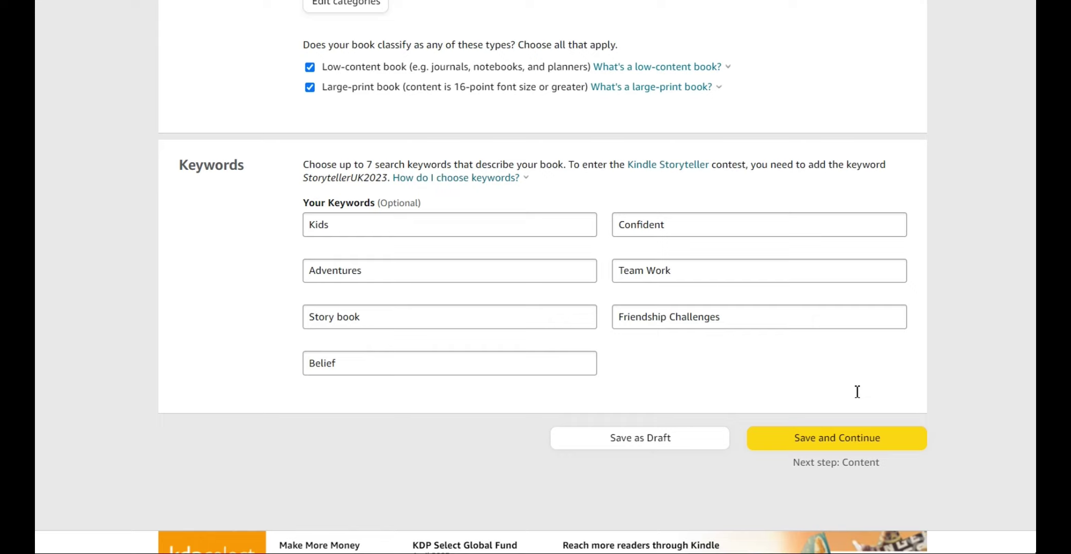
left_click(841, 439)
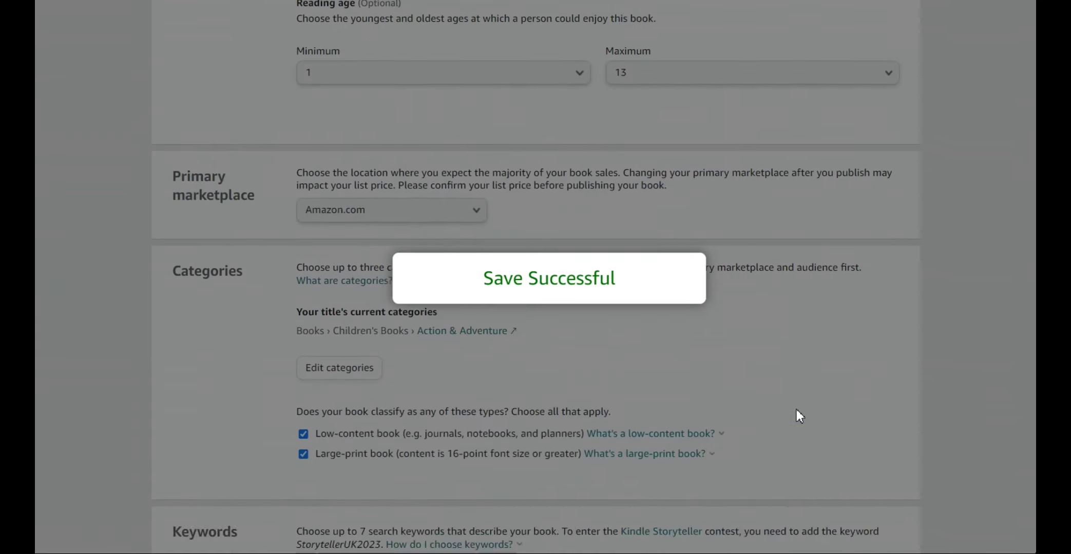
scroll(796, 410, "down", 3)
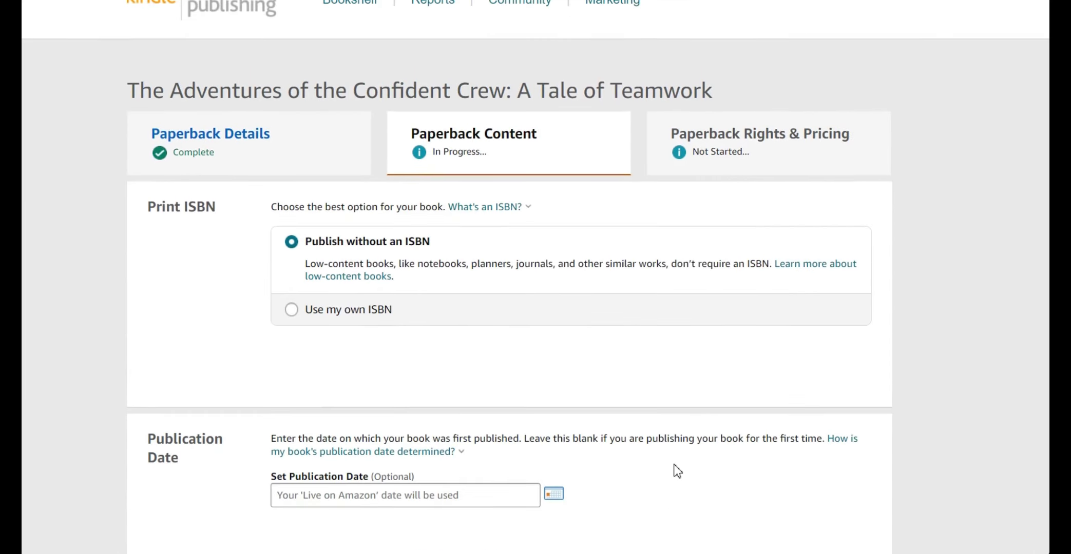